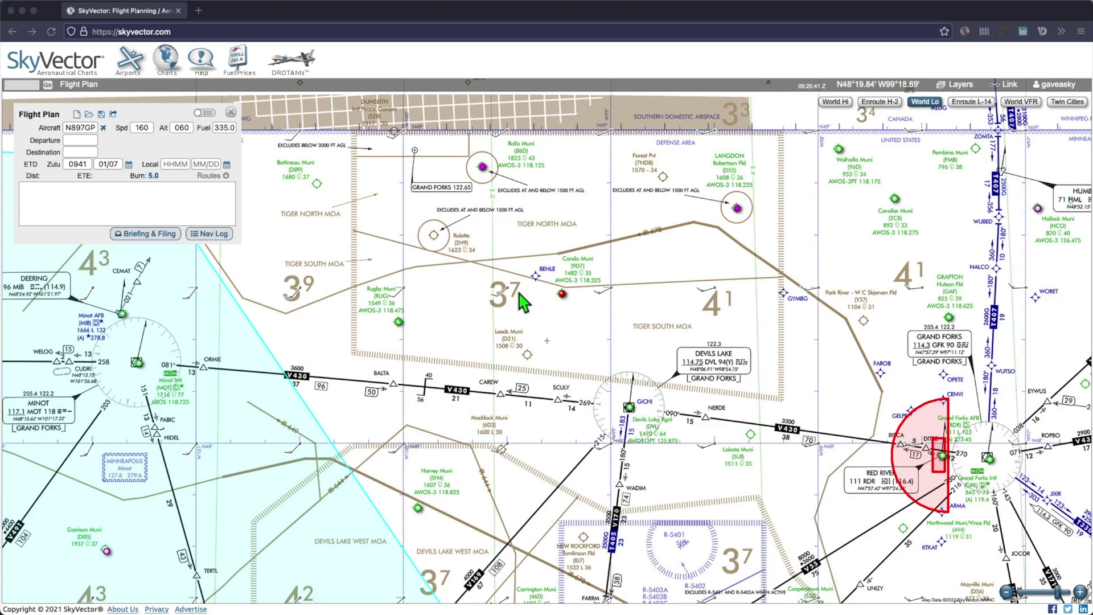
View the area on the World VFR chart, and return to the World Lo chart.
drag(517, 310, 461, 340)
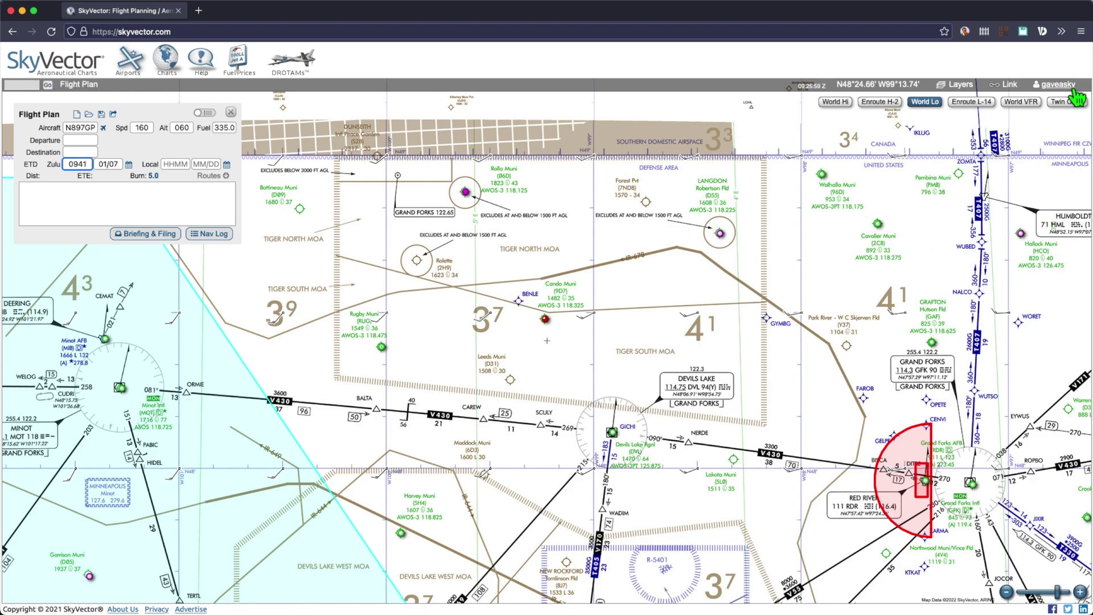
click(1028, 108)
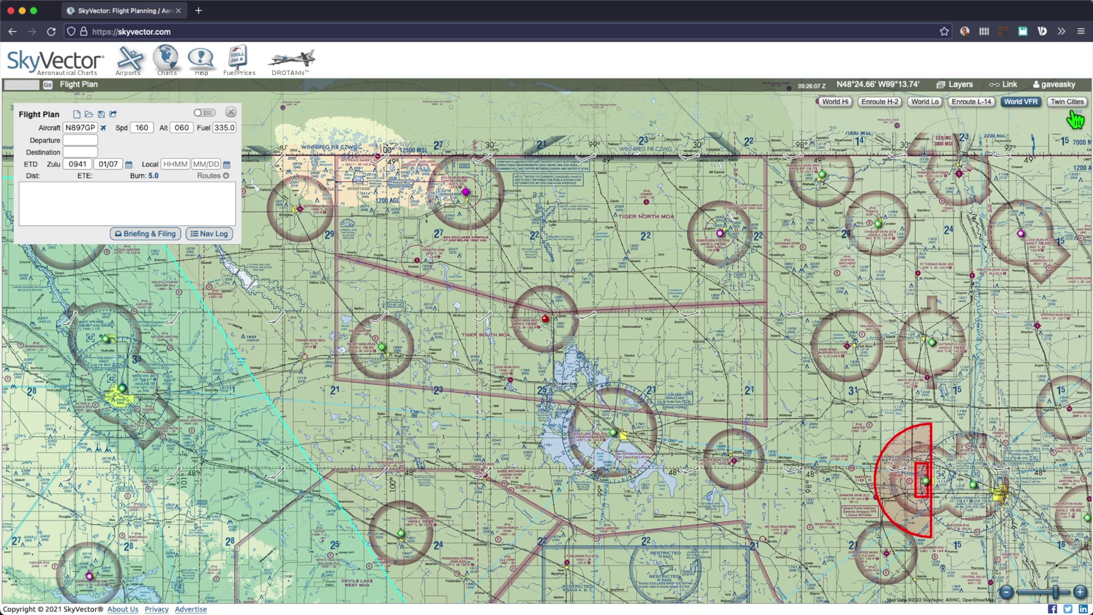
click(937, 107)
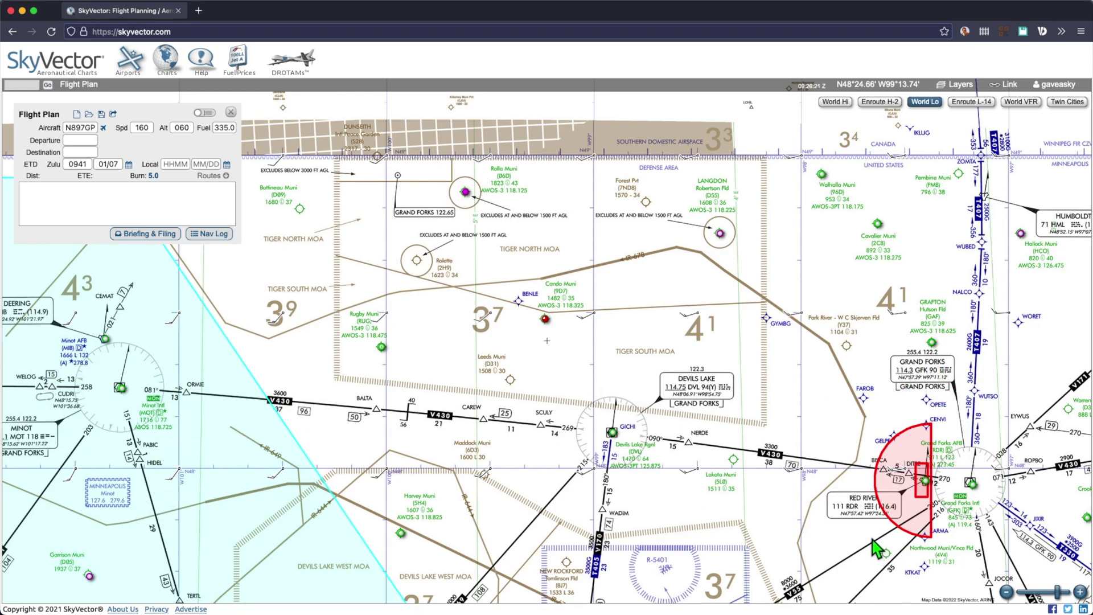
Review the performance settings in the flight plan's aircraft profile and close the profile.
mouse_move(914, 539)
click(115, 137)
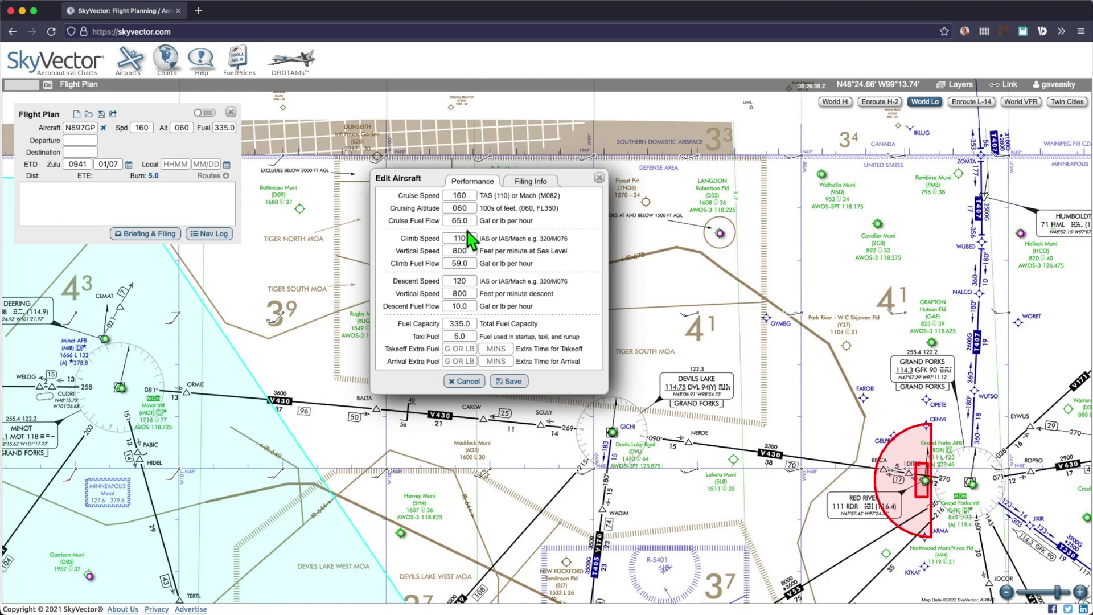
click(530, 387)
mouse_move(962, 515)
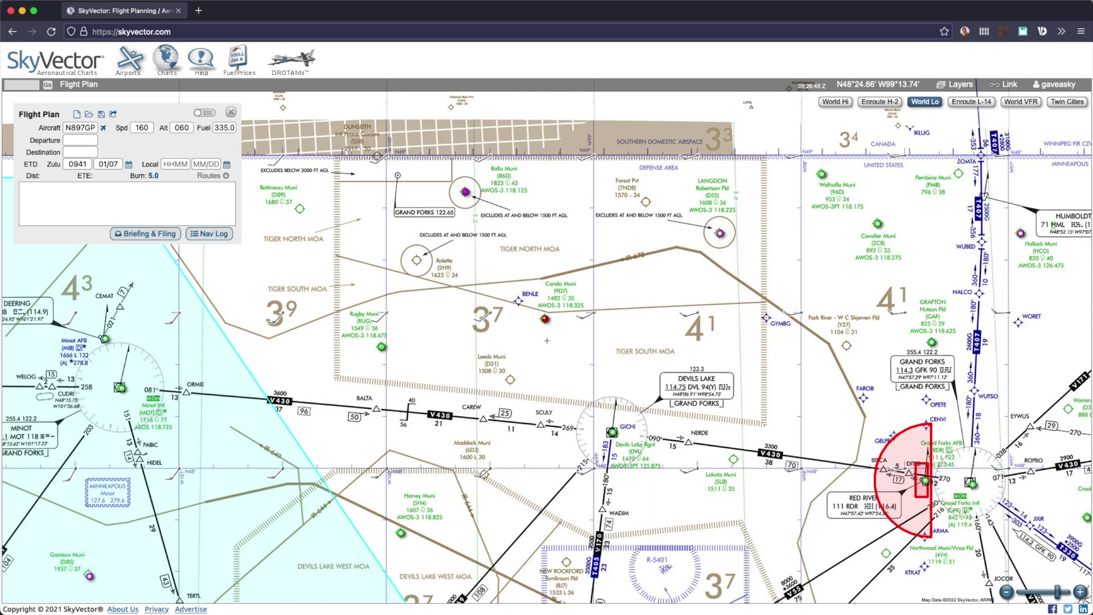
Set the flight plan's departure to KGFK (Grand Forks International) and its destination to KMOT.
click(69, 166)
click(57, 204)
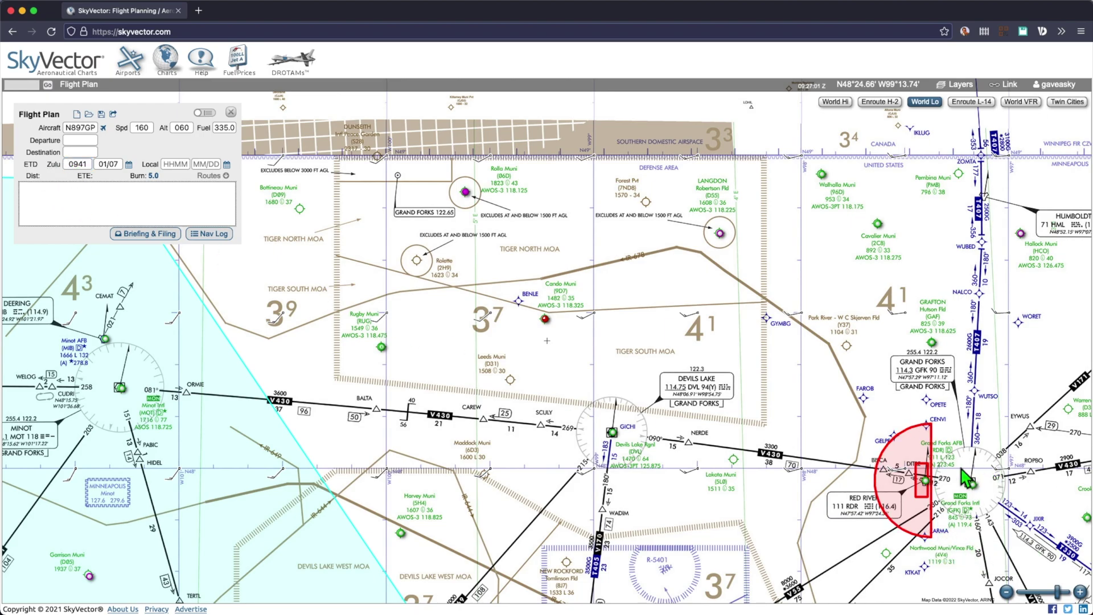
click(978, 488)
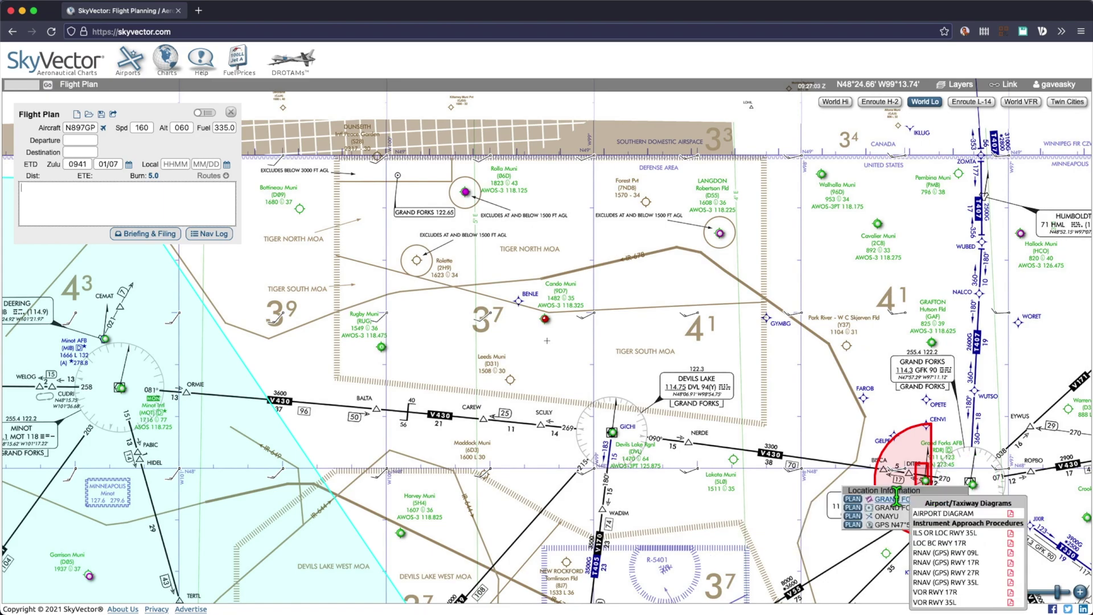
click(74, 140)
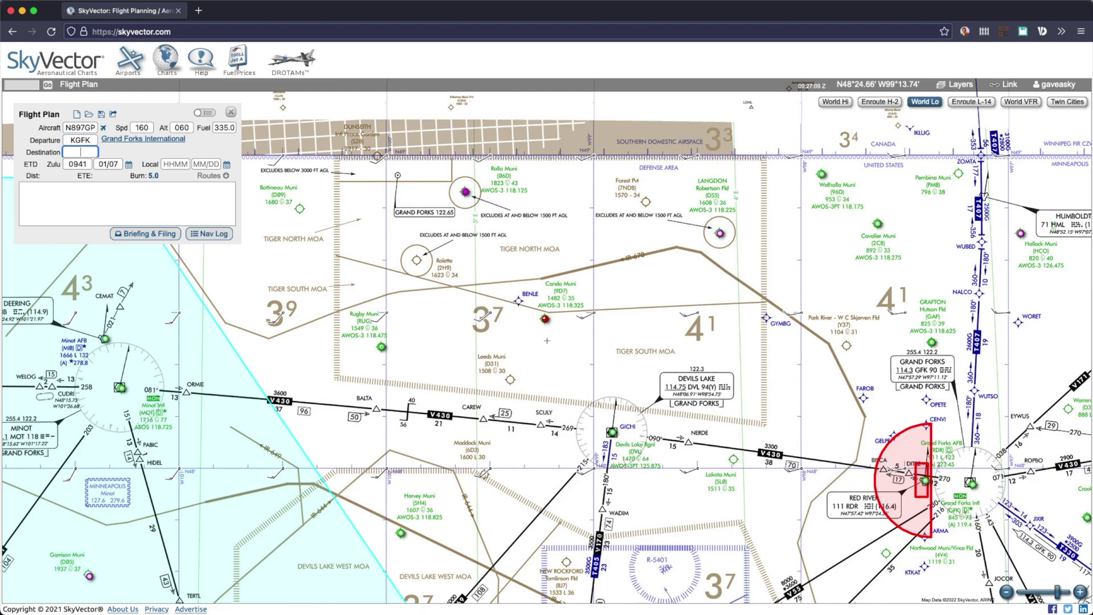
text(KMOT)
key(Return)
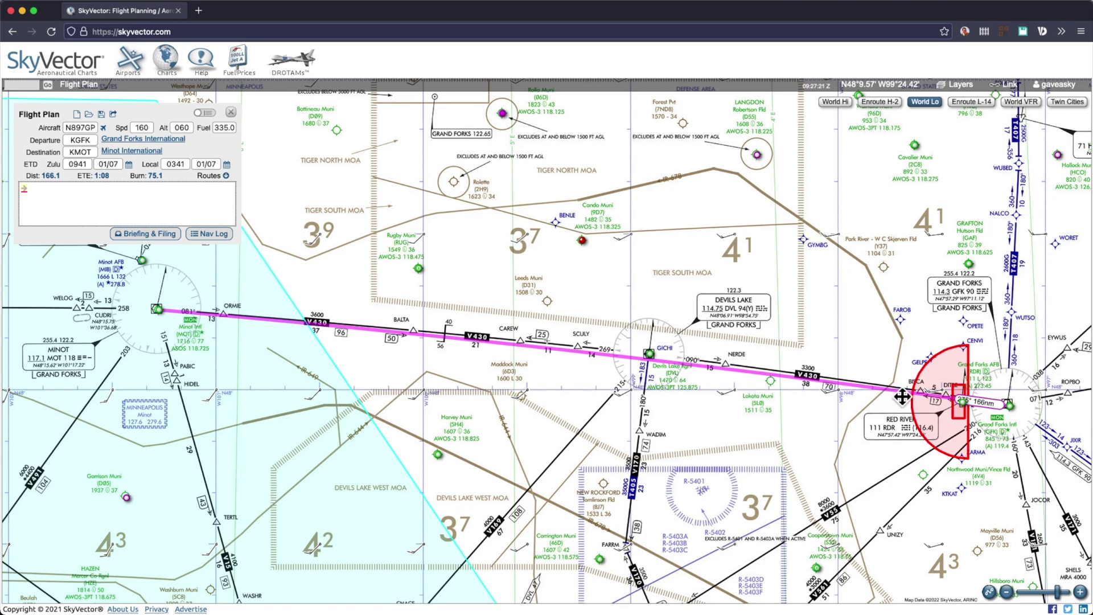
Reroute the direct course line through OPETE and EDSIQ, bending it around the restricted area near Grand Forks.
drag(893, 397, 969, 325)
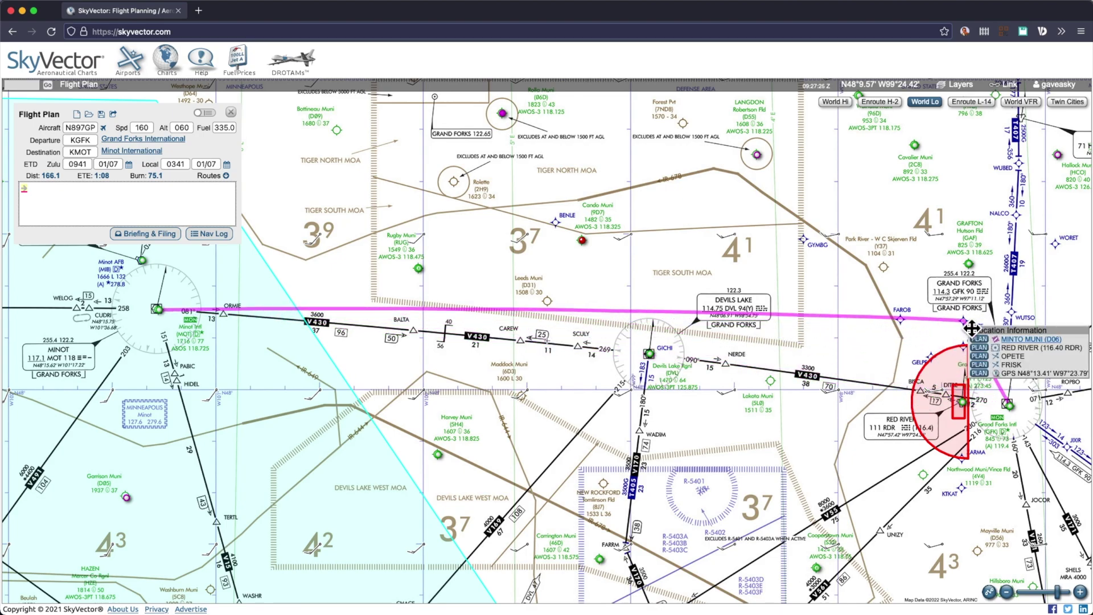
click(979, 356)
drag(871, 323, 852, 384)
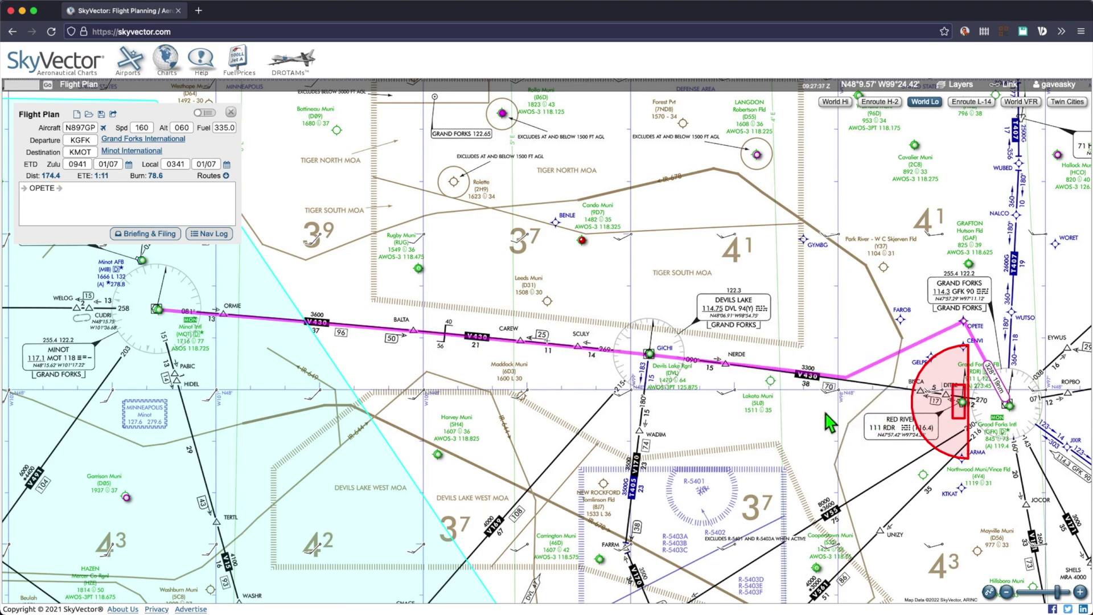
Add the Devils Lake VOR (DVL) and the ORMIE fix to the route along airway V430.
drag(742, 374, 649, 353)
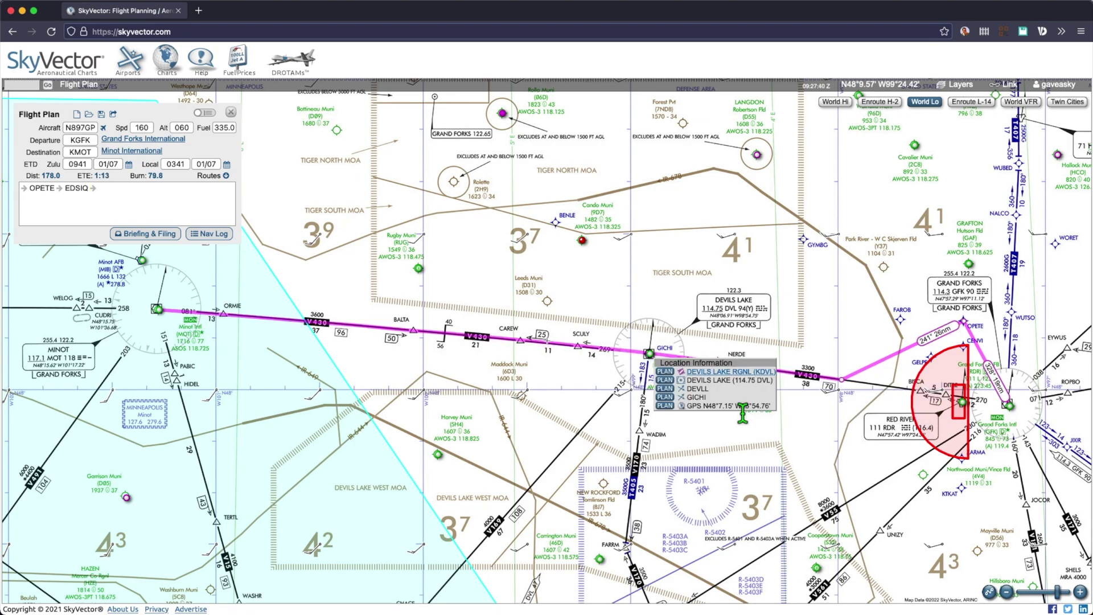
click(670, 381)
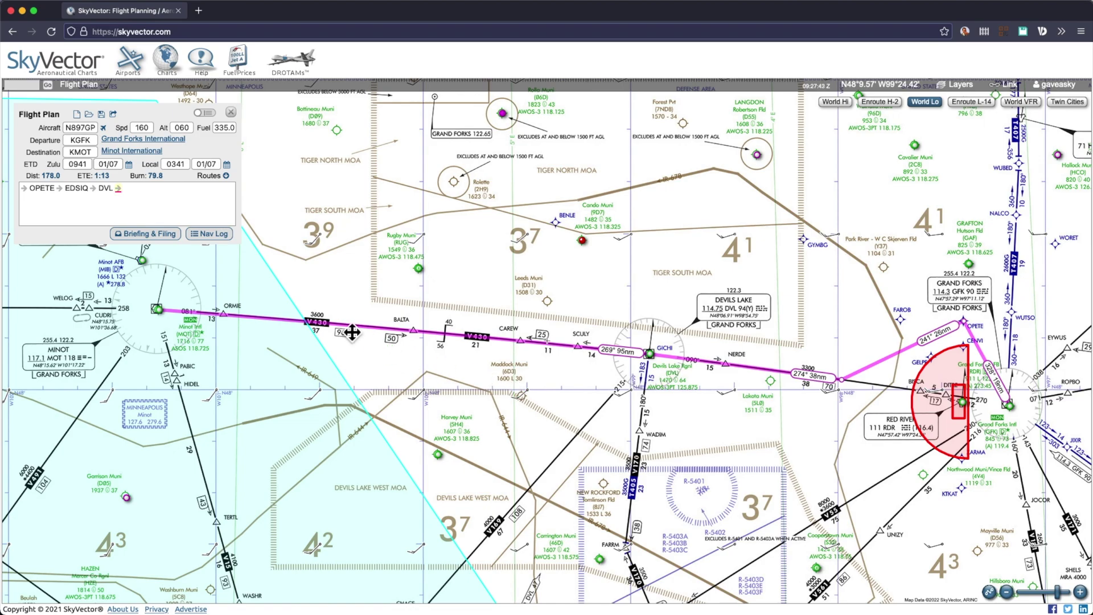
click(232, 320)
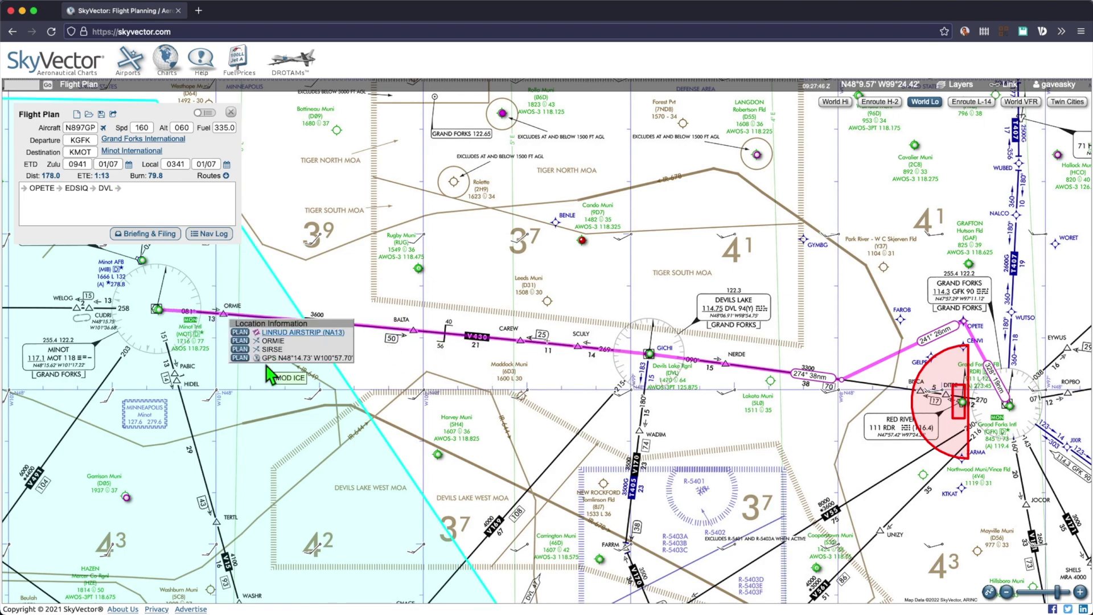
click(242, 341)
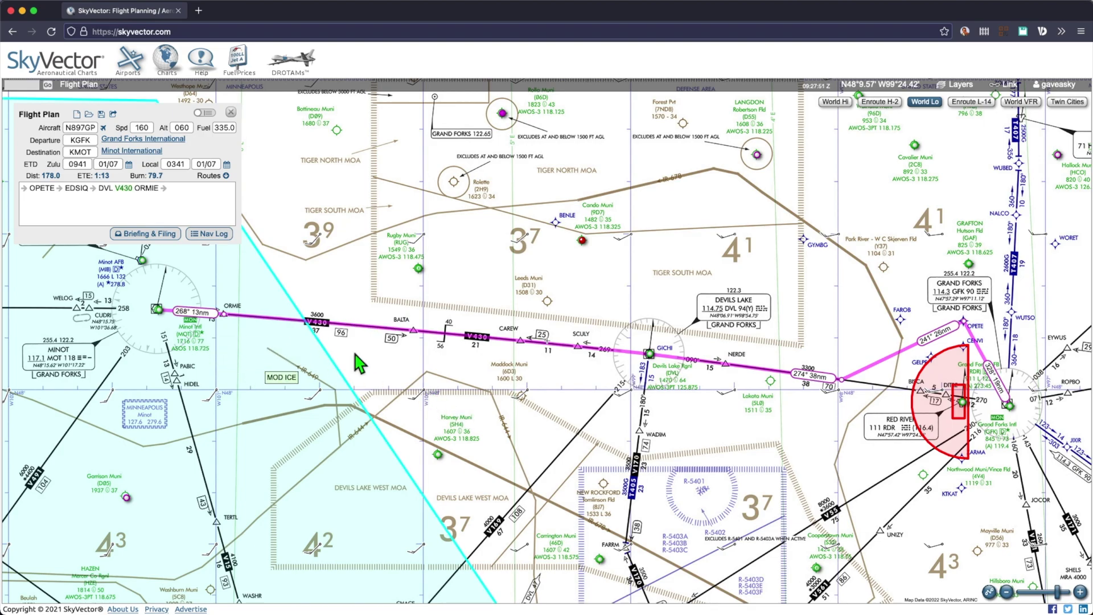
View the RNAV (GPS) RWY 31 approach chart for the destination airport alongside the route, and close it.
drag(382, 358, 454, 401)
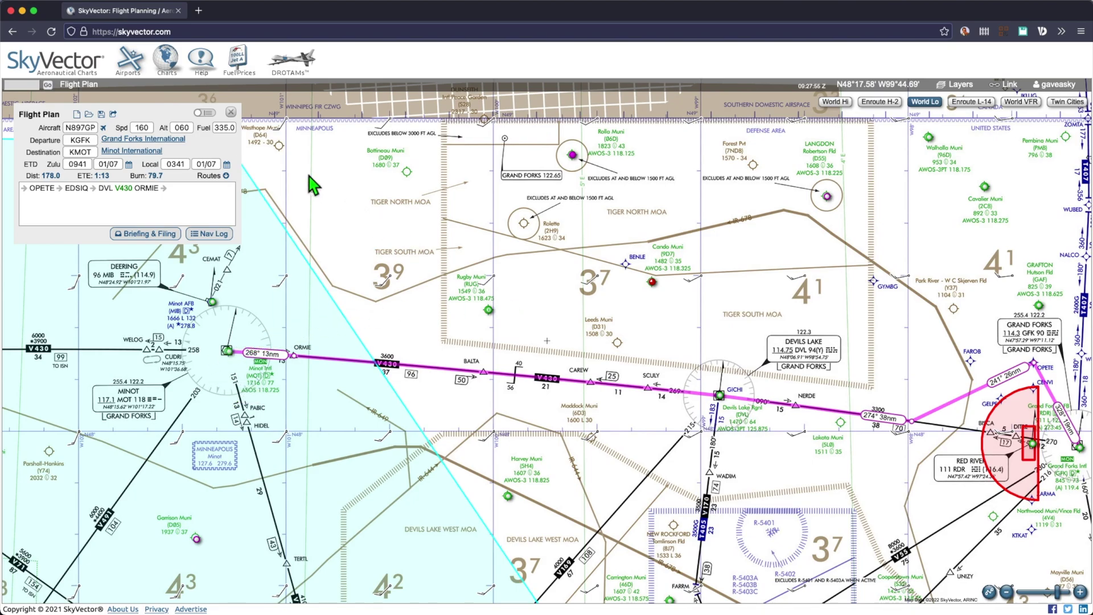
mouse_move(155, 143)
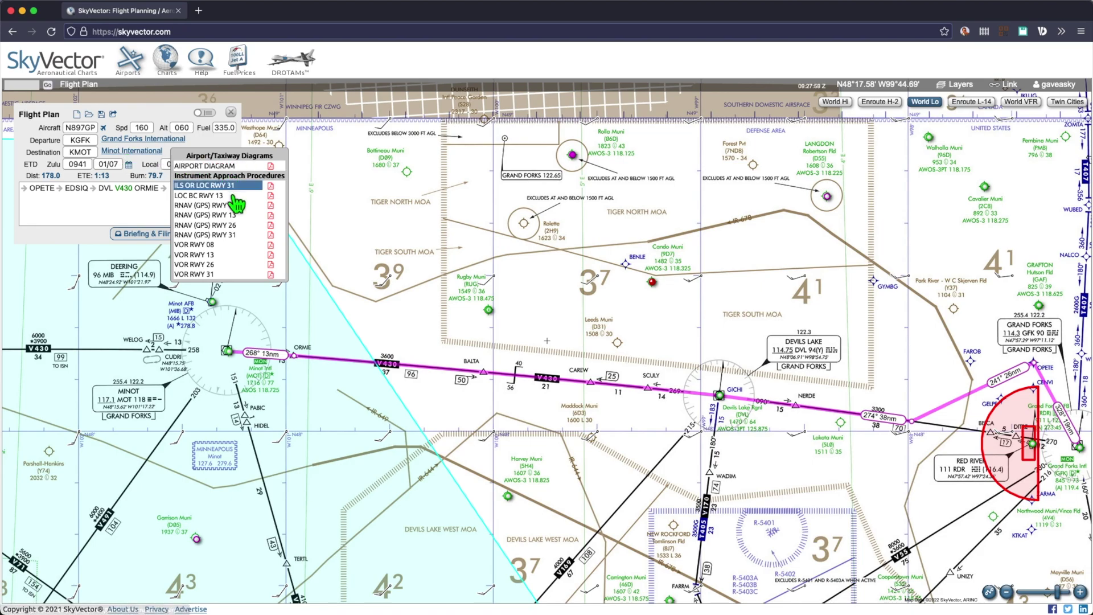
click(239, 242)
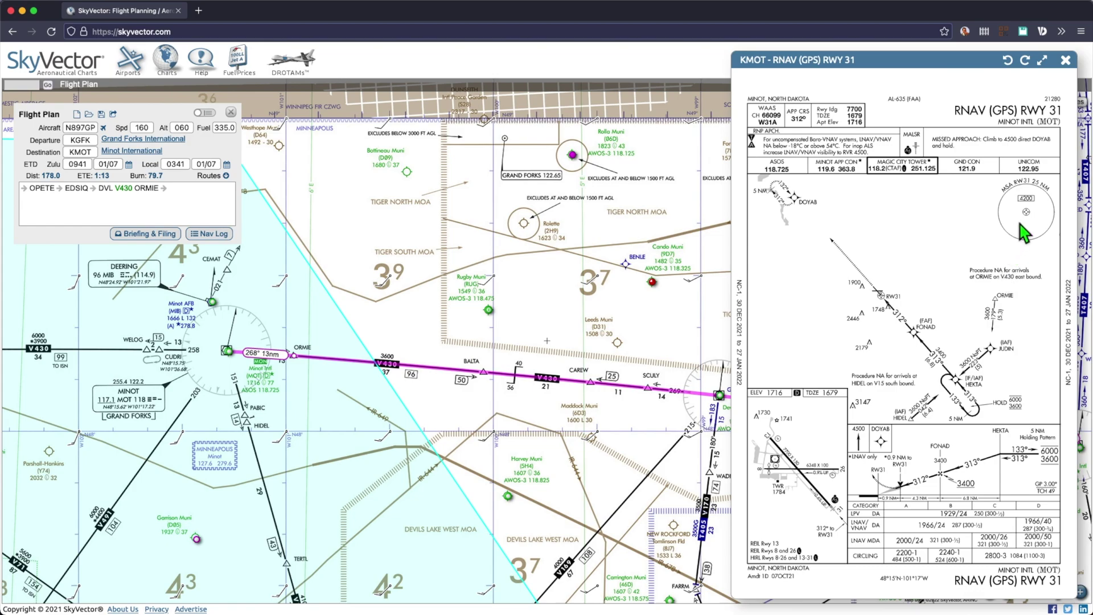
drag(643, 323, 485, 356)
drag(359, 306, 418, 305)
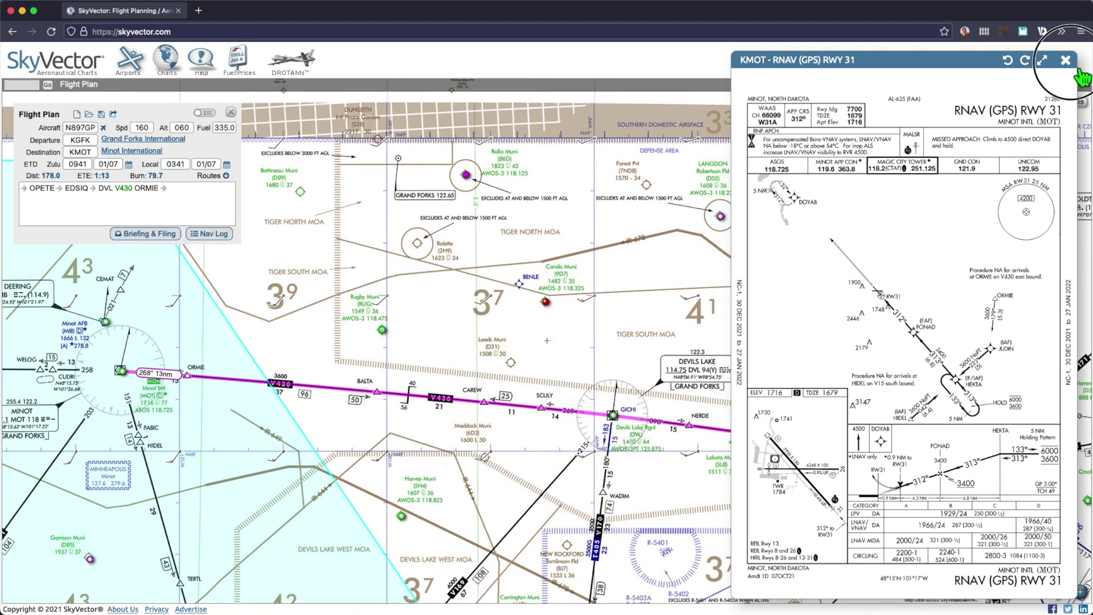
click(1065, 60)
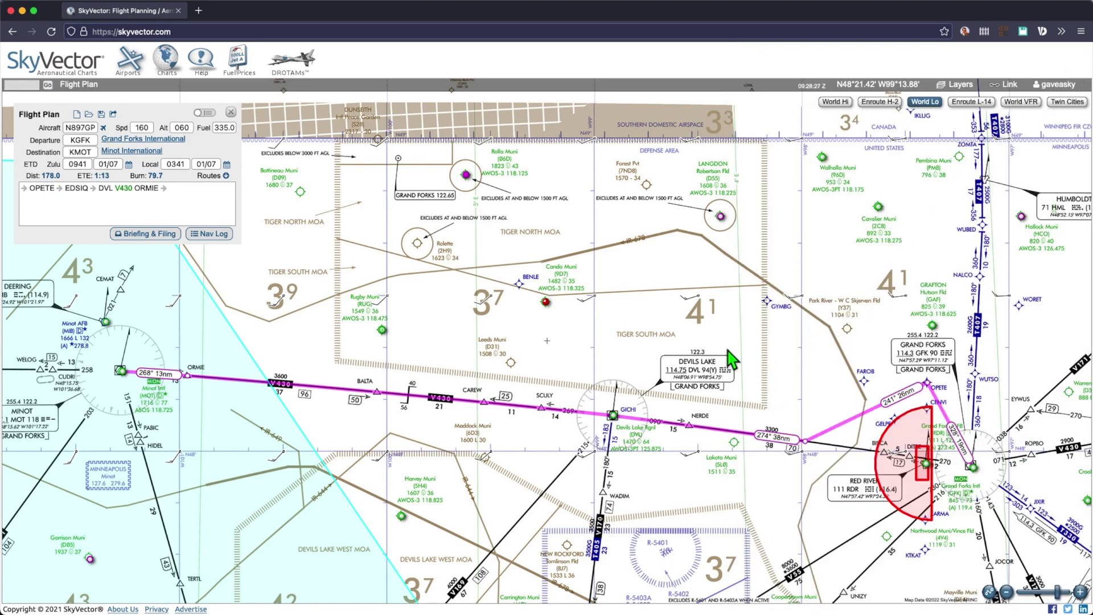
Open the route's nav log and examine its waypoint column, including the TOC entry after the departure airport.
mouse_move(913, 481)
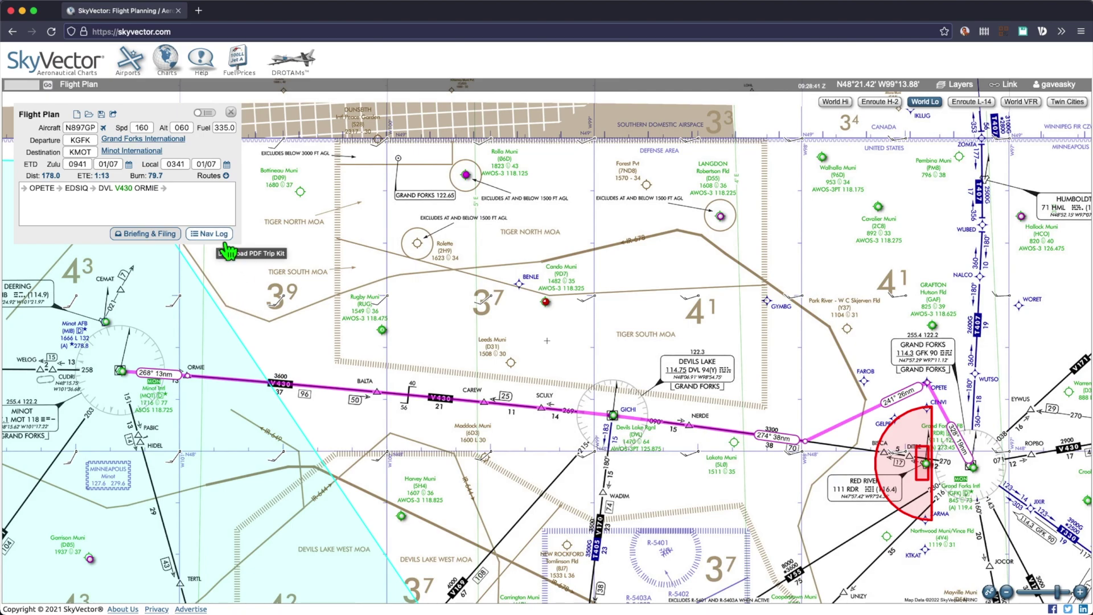
click(220, 236)
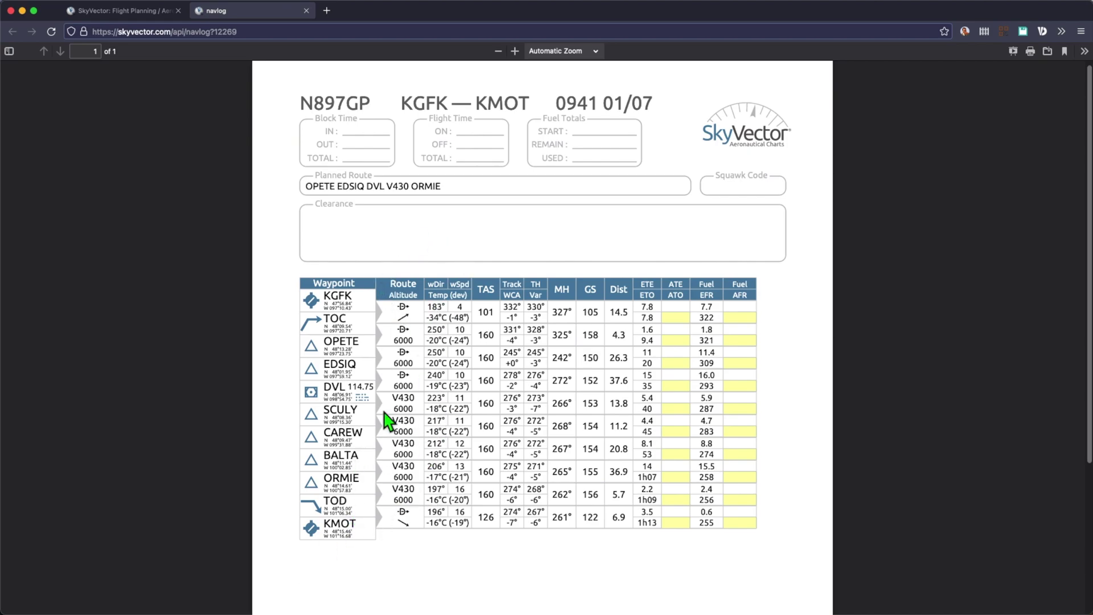
double_click(341, 320)
click(327, 503)
click(327, 330)
click(329, 324)
double_click(330, 321)
click(318, 326)
click(348, 317)
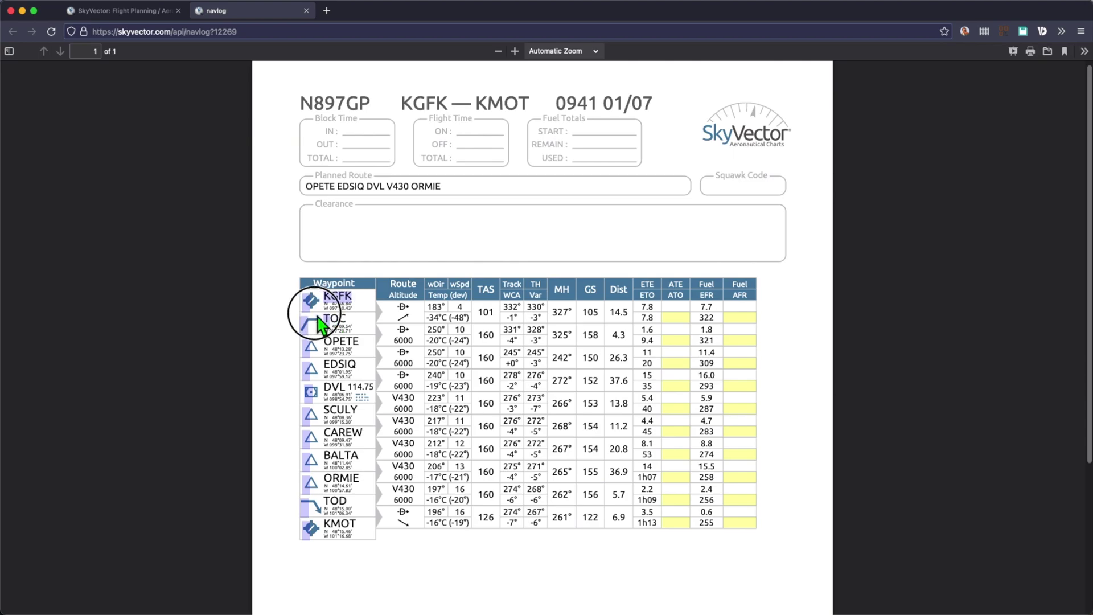
click(344, 329)
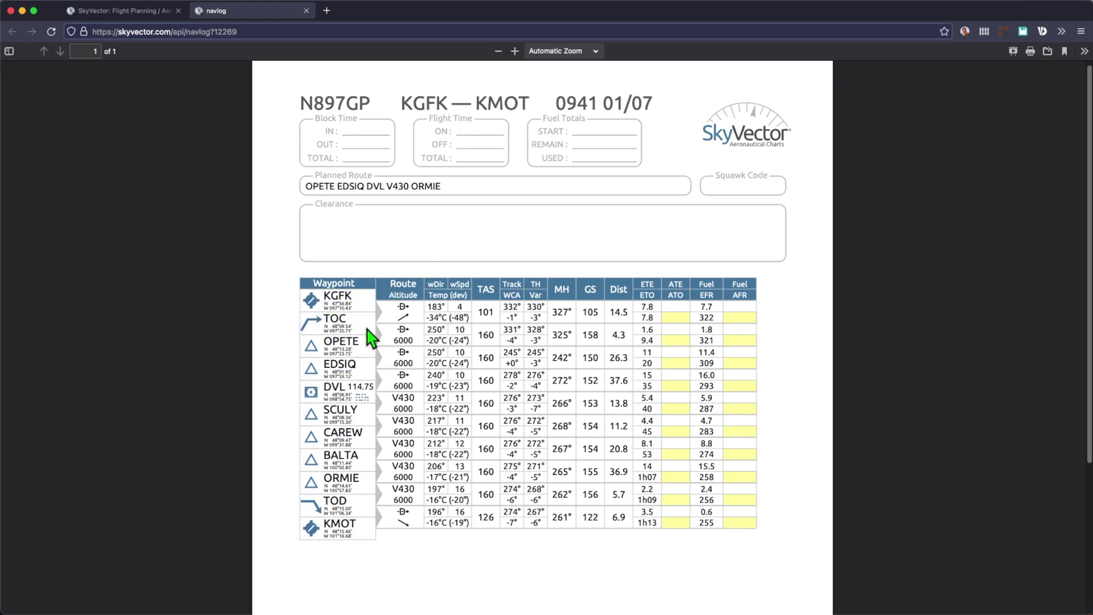
click(333, 325)
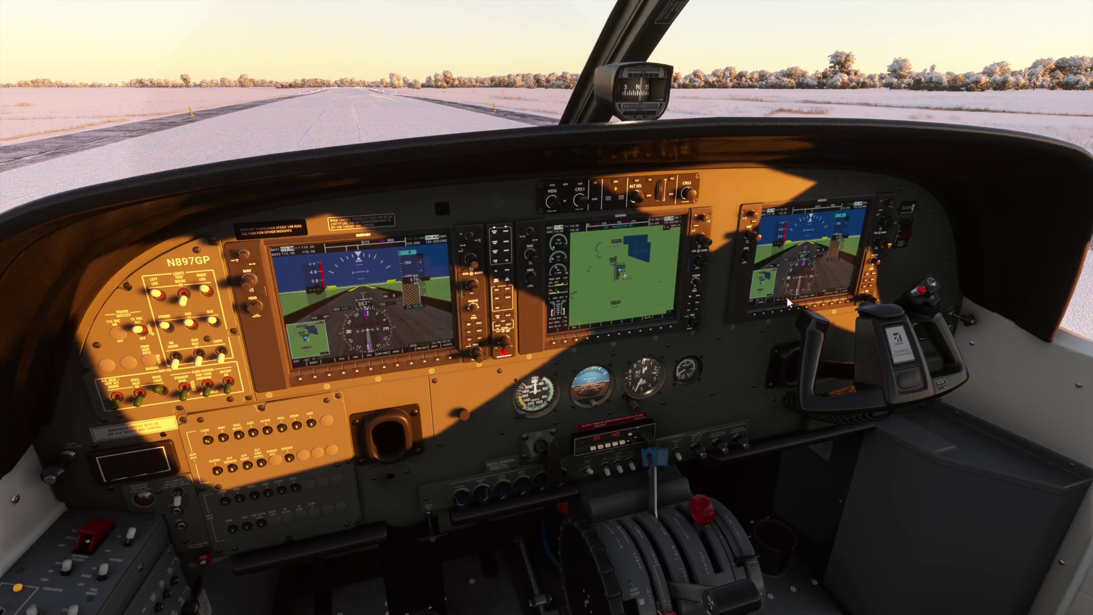
In the flight simulator, open the flight plan page on the Garmin centre display and enter K as the first waypoint's first letter.
drag(302, 382, 393, 355)
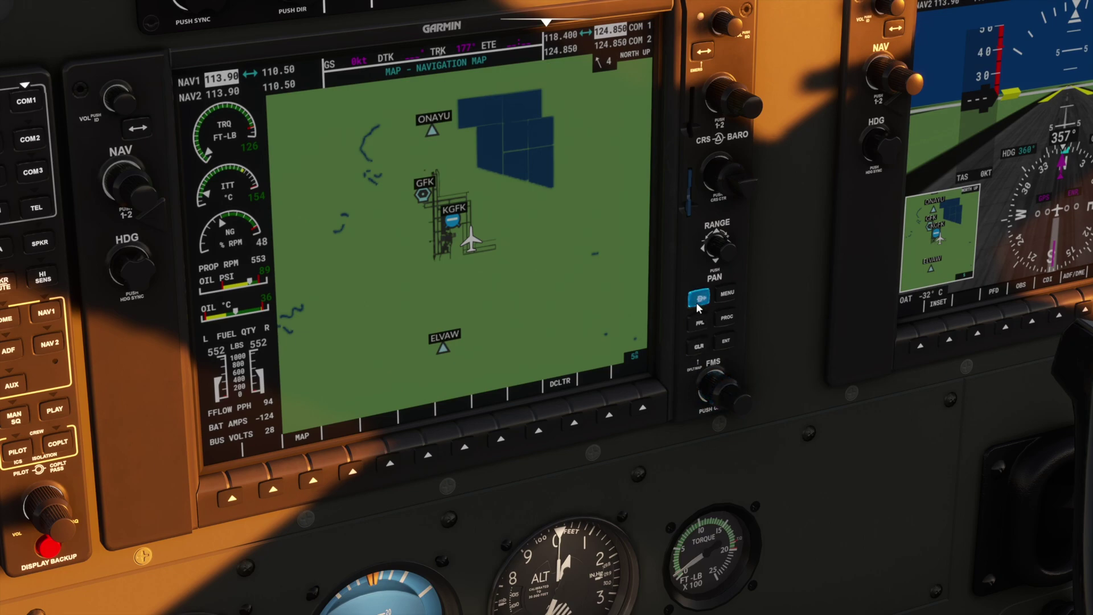
click(698, 323)
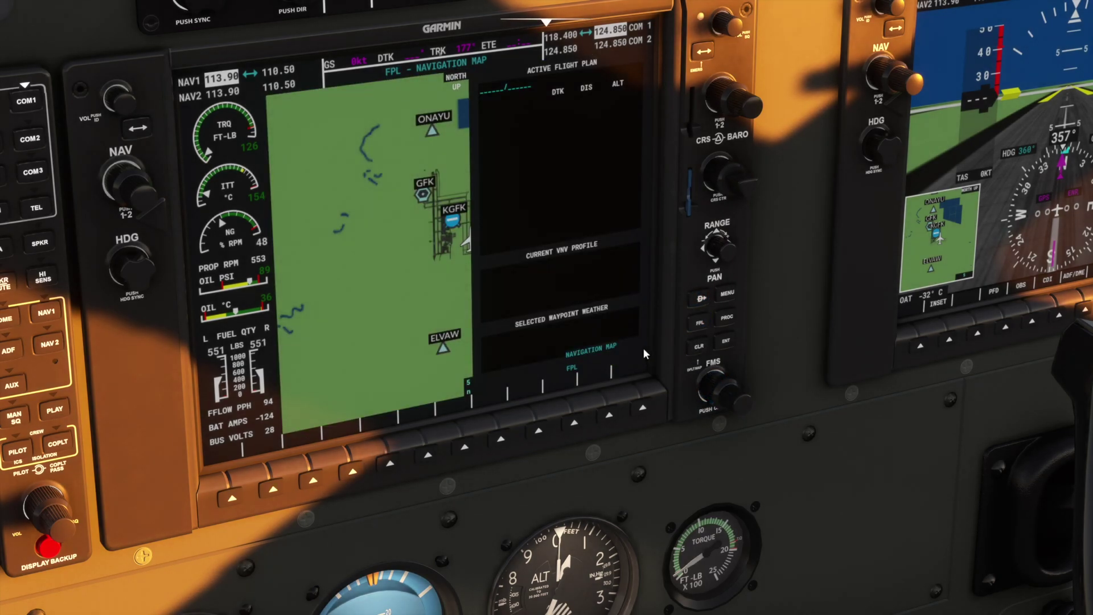
click(744, 401)
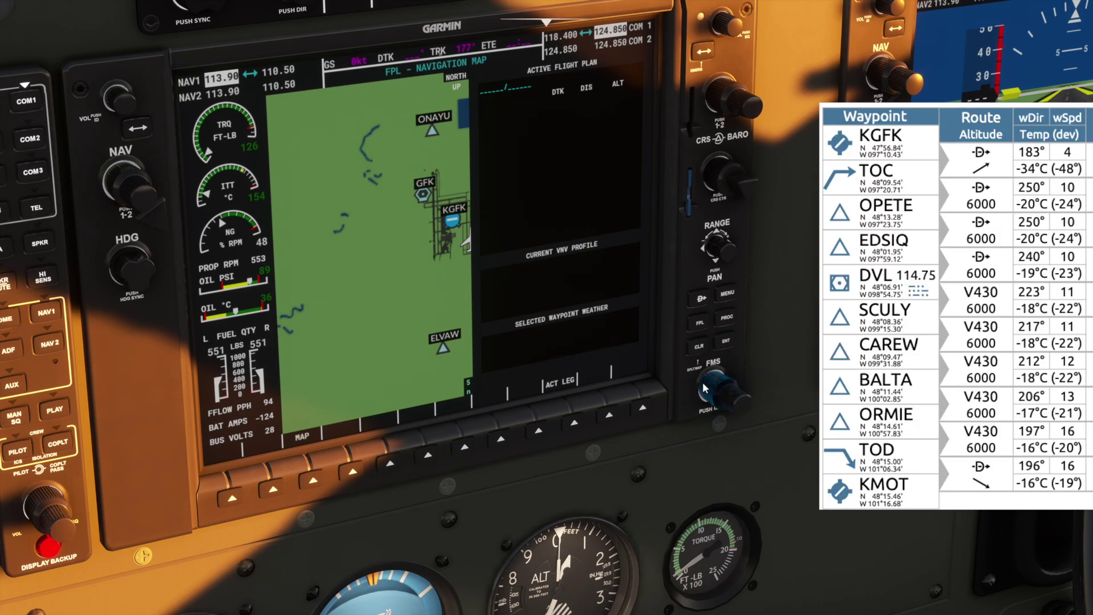
scroll(722, 395, up, 1)
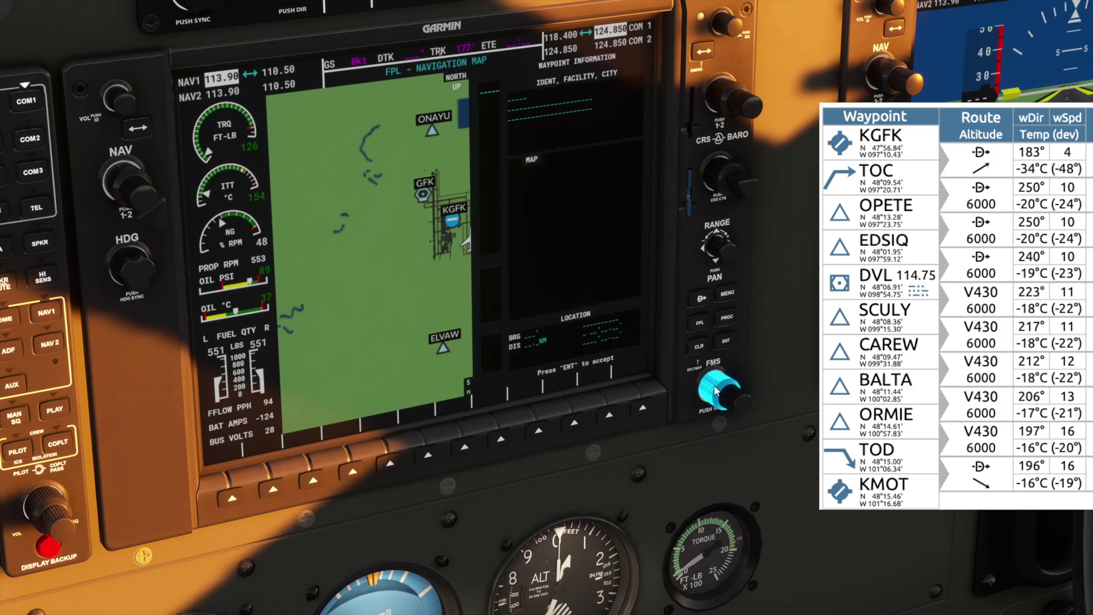
scroll(740, 402, up, 1)
scroll(742, 403, down, 1)
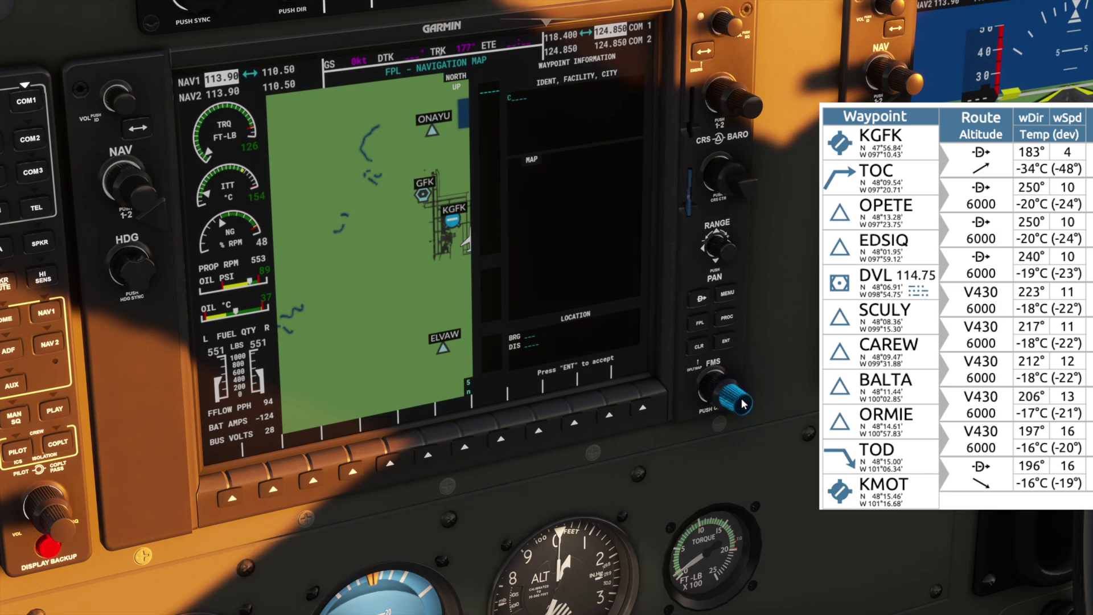
scroll(741, 403, down, 1)
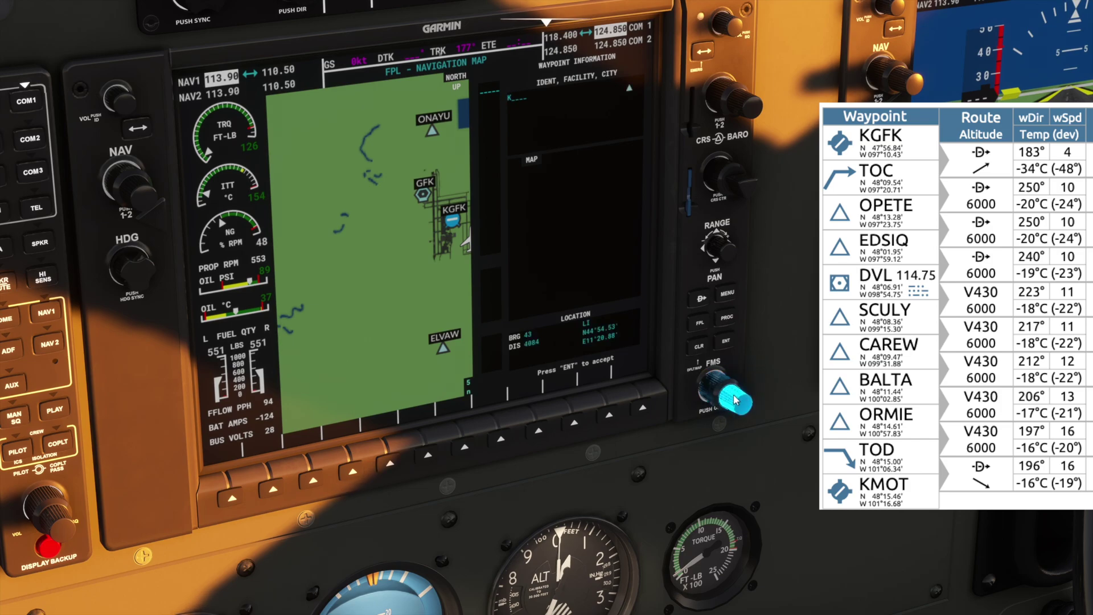